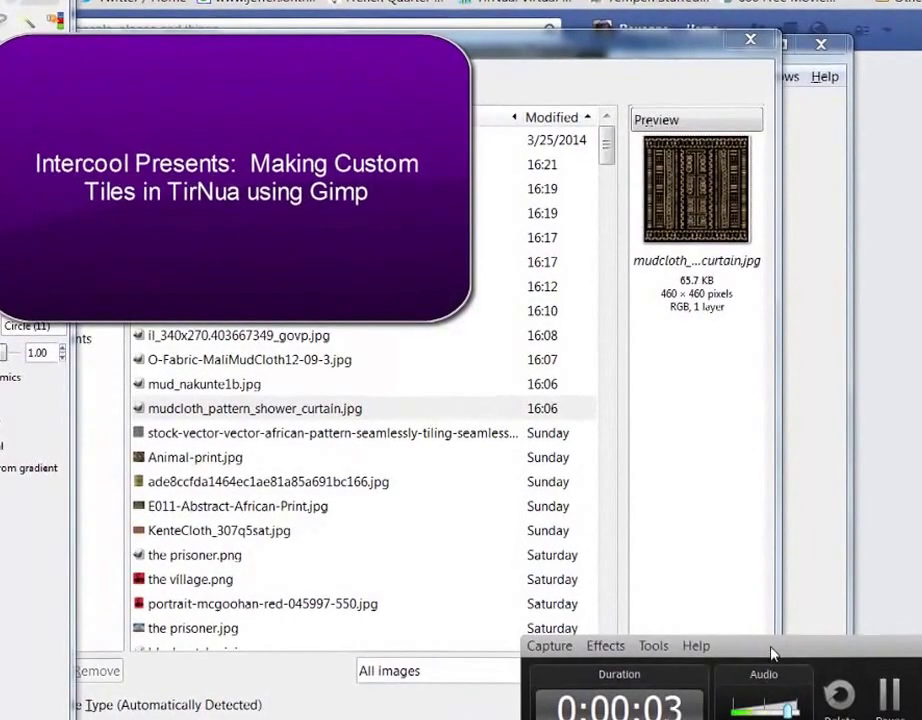
Open the image mudcloth_pattern_shower_curtain.jpg and maximize its window.
drag(771, 652, 765, 698)
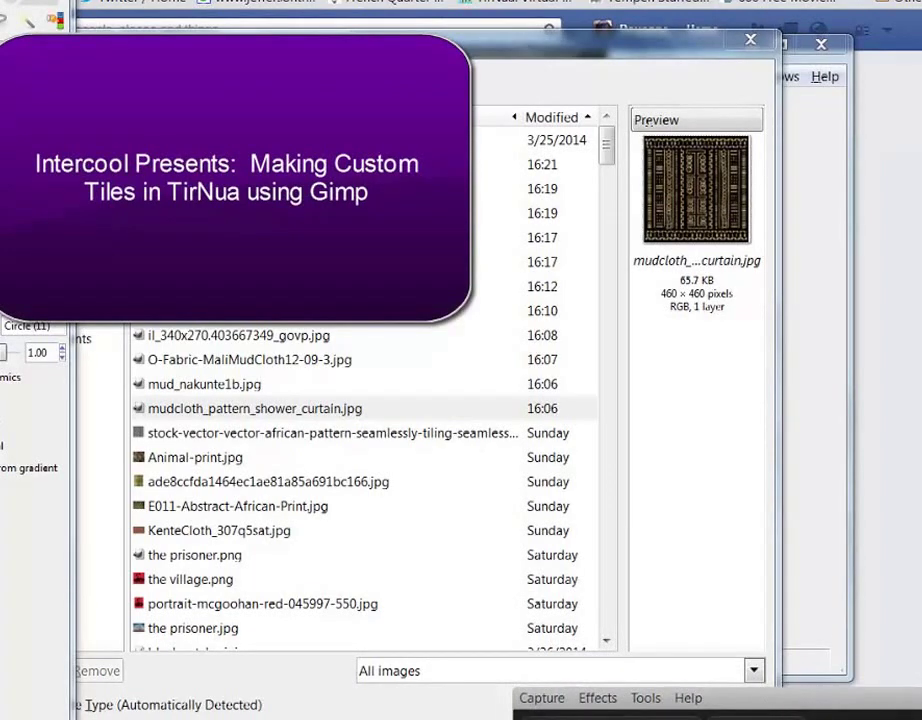
drag(454, 49, 543, 35)
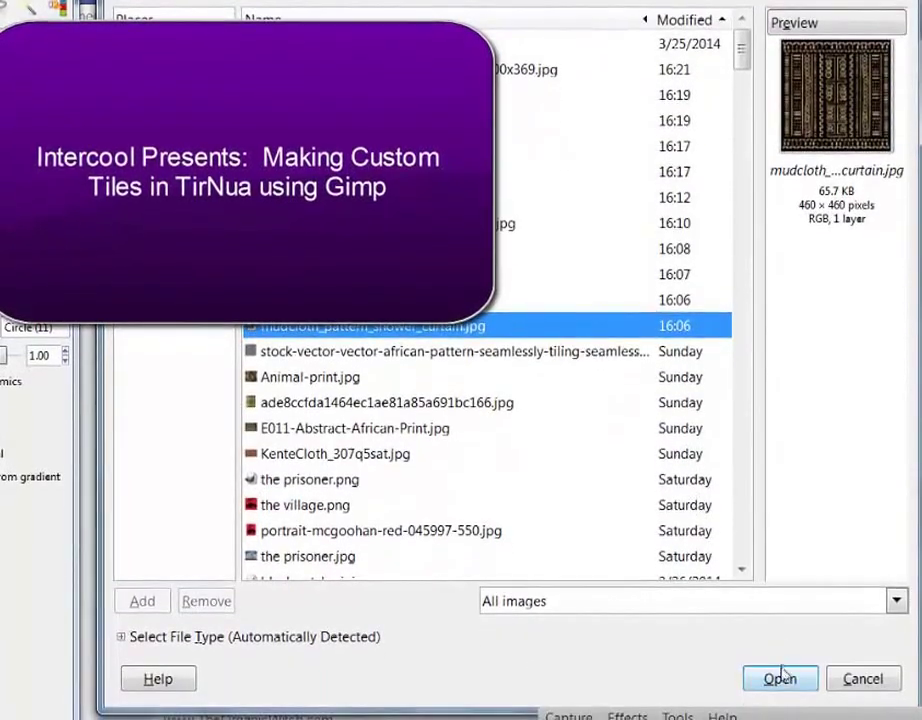
click(781, 681)
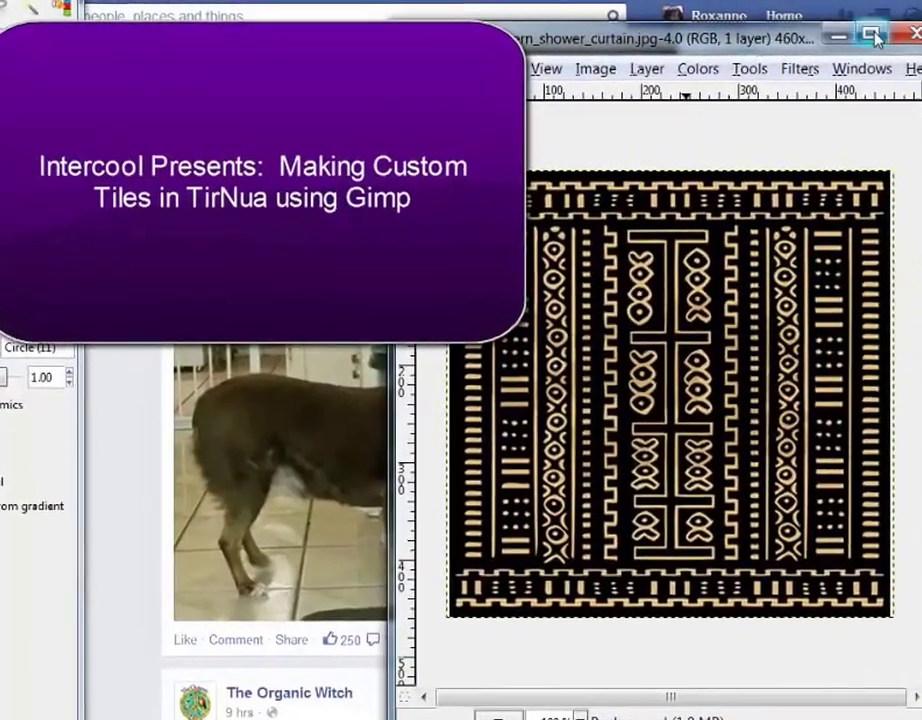
click(851, 32)
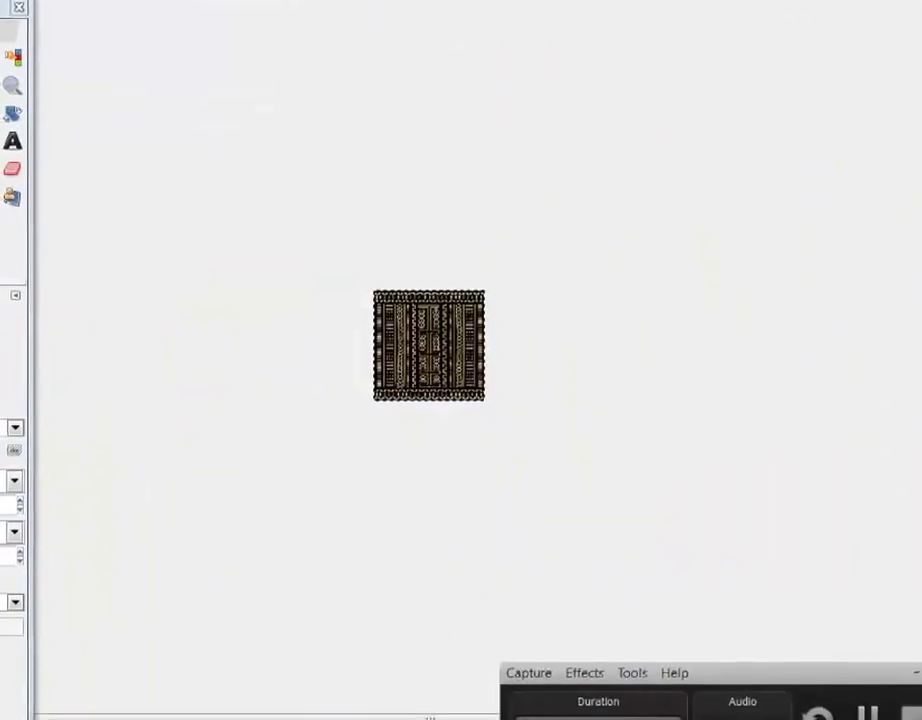
Enlarge the view of the small tile image to 400%.
key(alt+v)
mouse_move(60, 10)
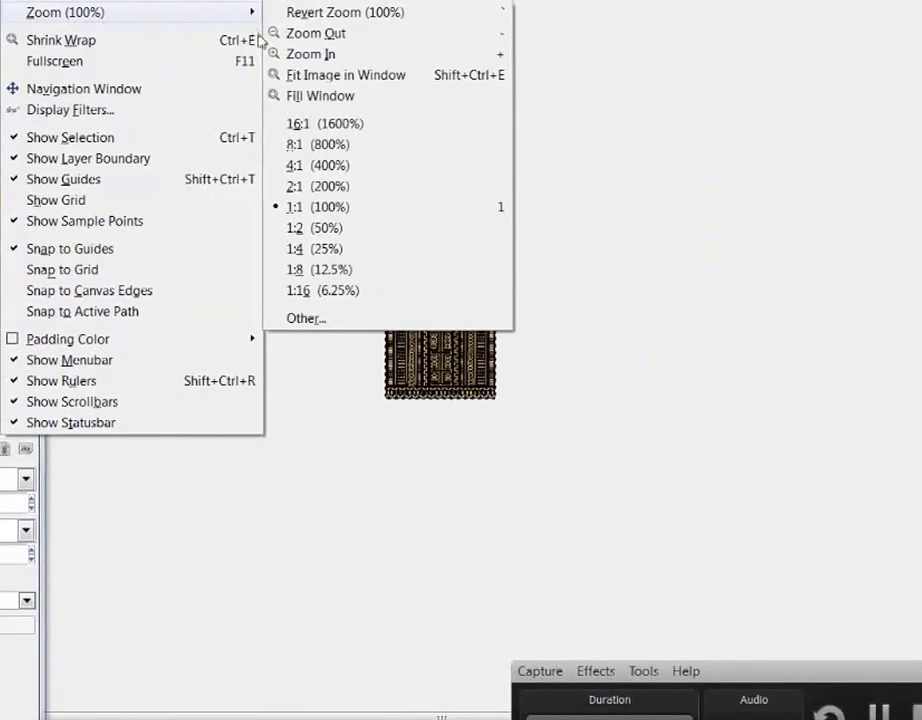
click(329, 165)
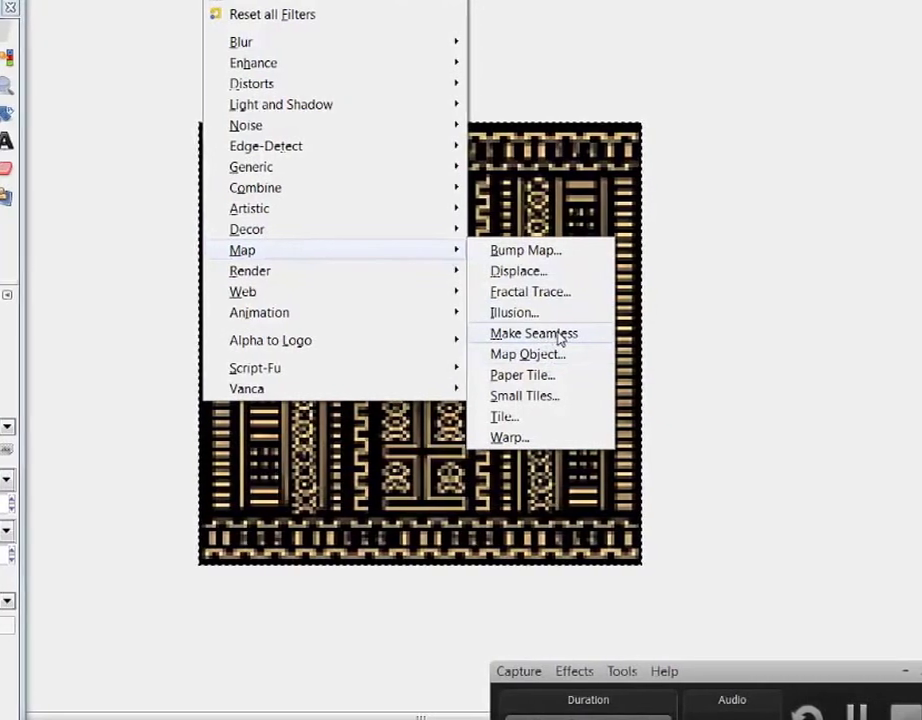
Try the Make Seamless filter on the mudcloth tile image, and undo it.
click(557, 336)
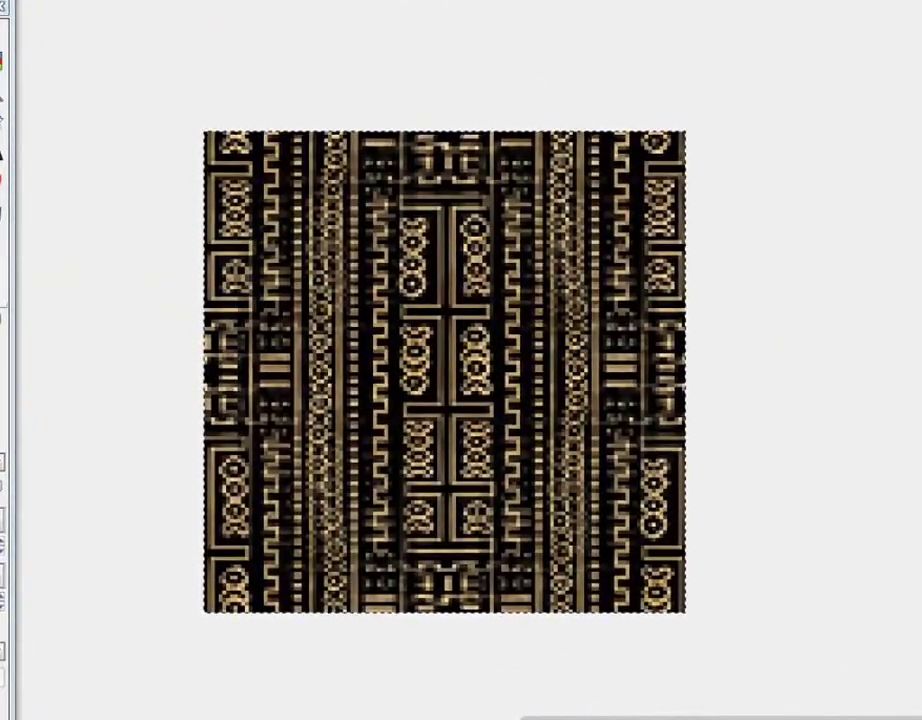
key(alt+e)
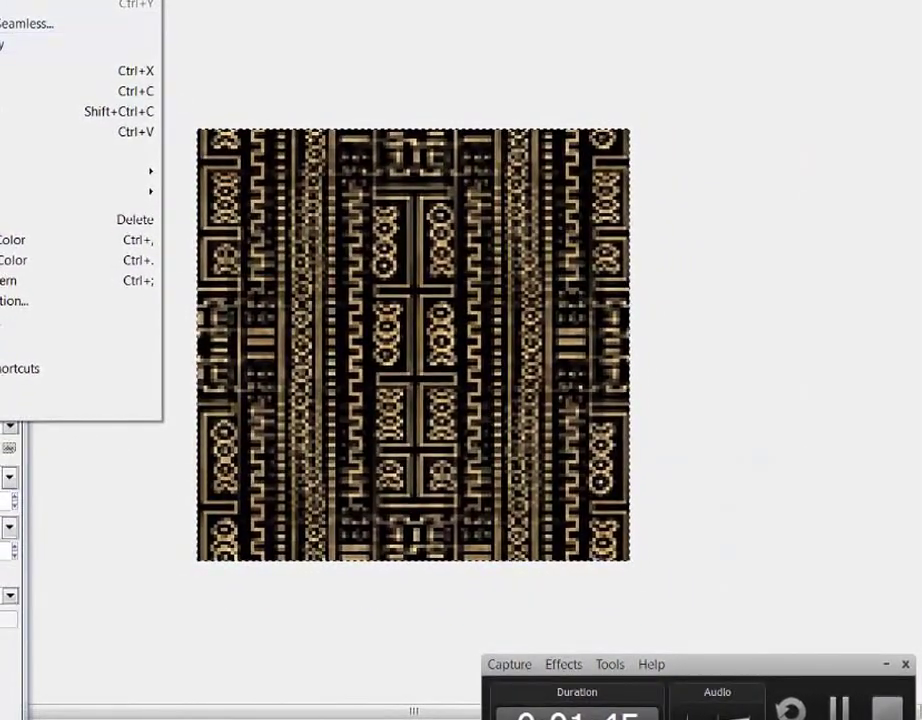
key(ctrl+z)
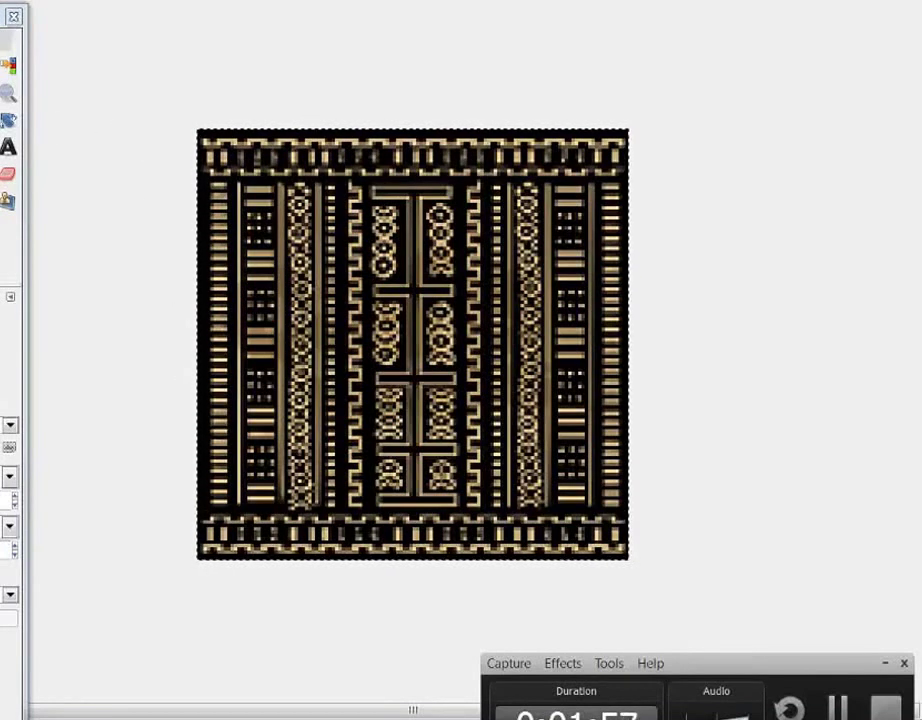
Start saving a copy of the tile as mudcloth_pattern_shower_curtain.png using the PNG image file type, and back out of the PNG options.
click(0, 0)
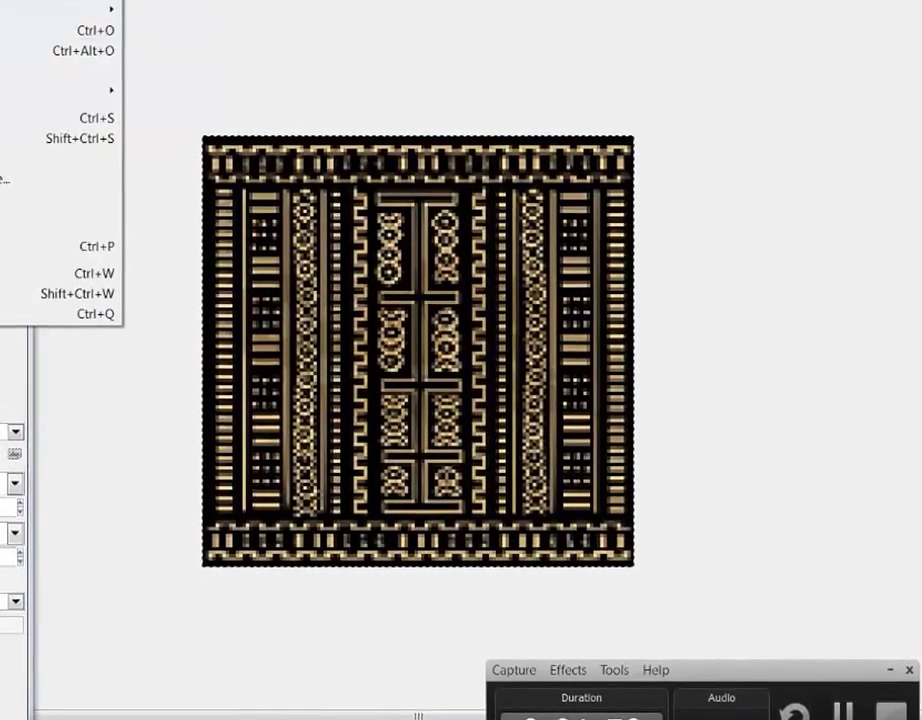
click(20, 138)
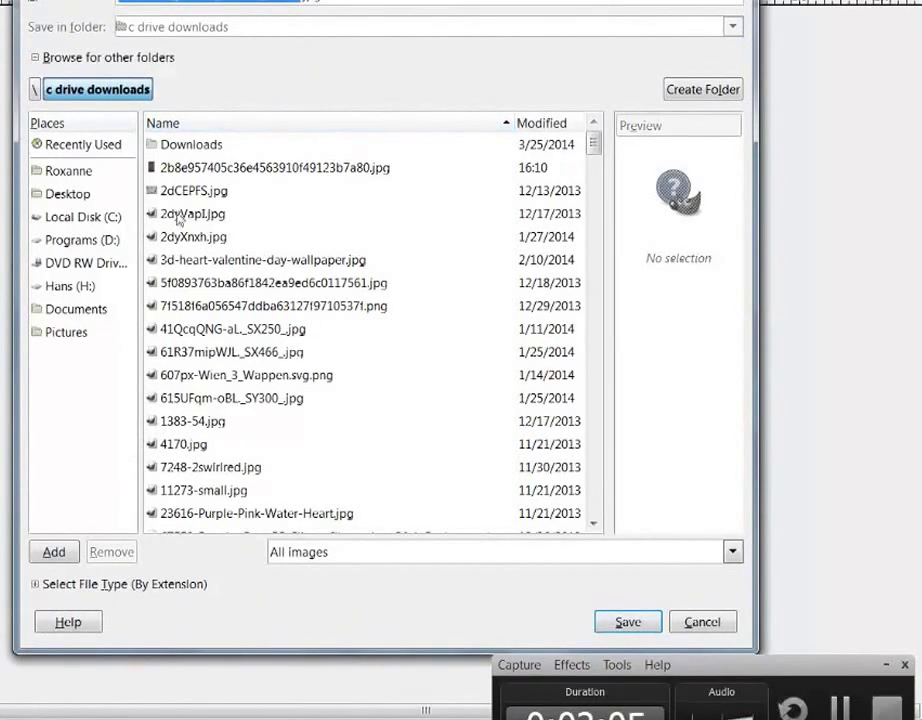
click(37, 586)
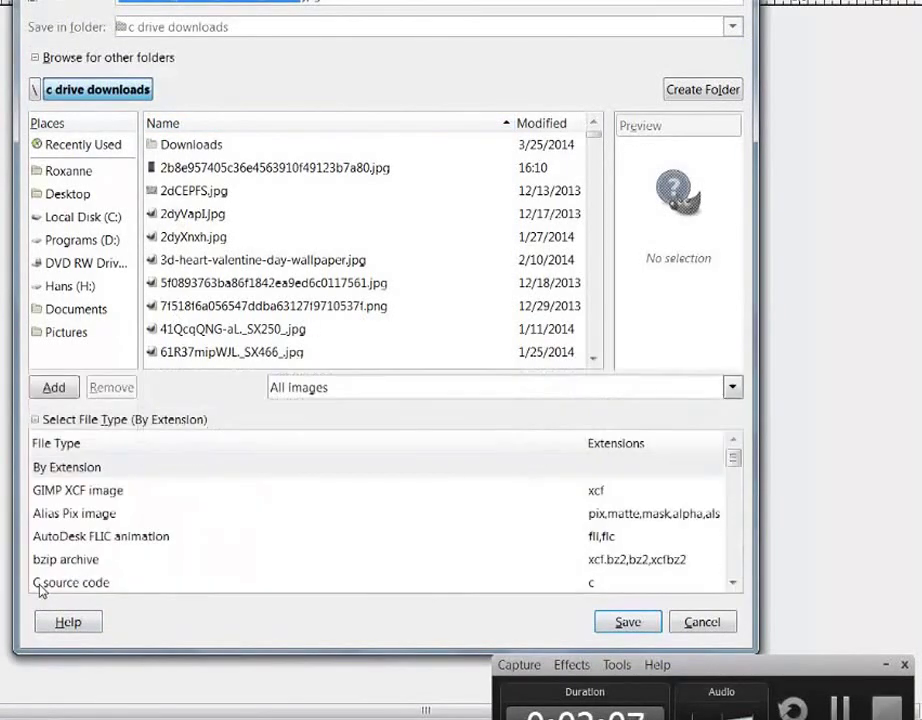
drag(736, 466, 737, 532)
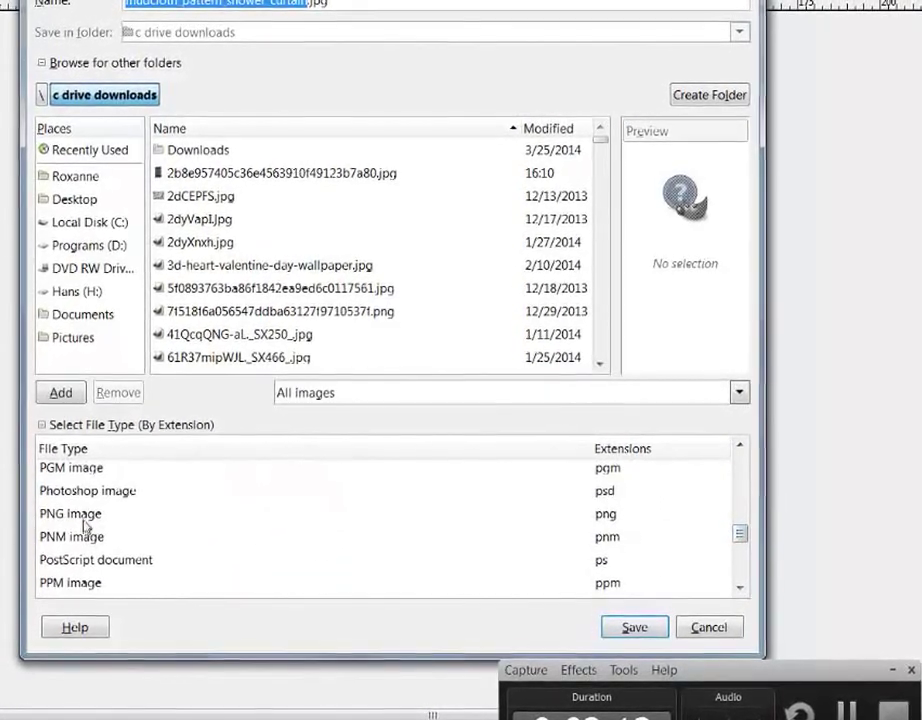
click(80, 514)
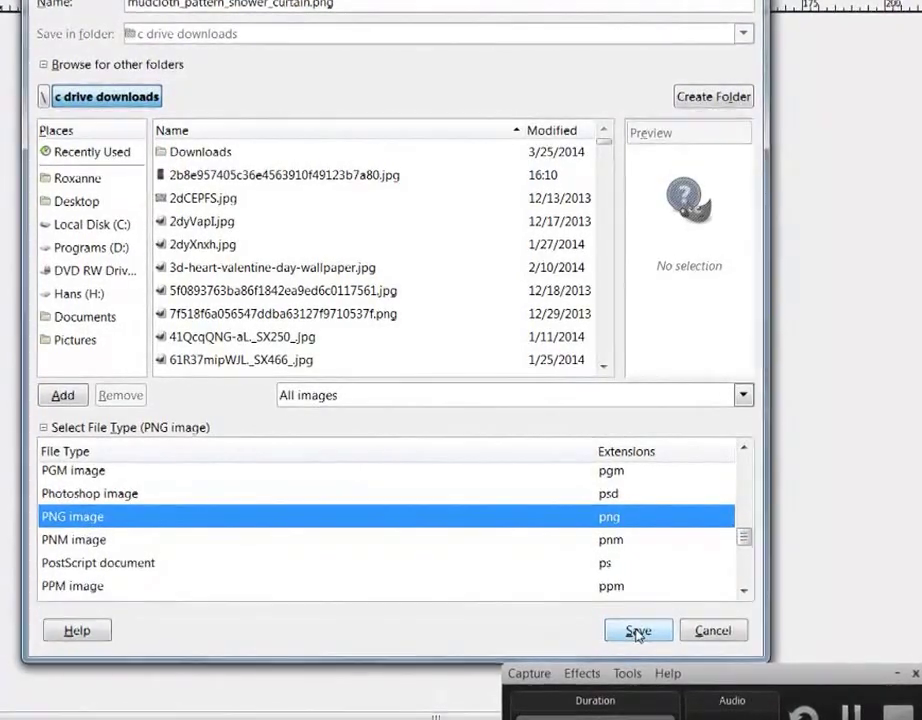
click(637, 631)
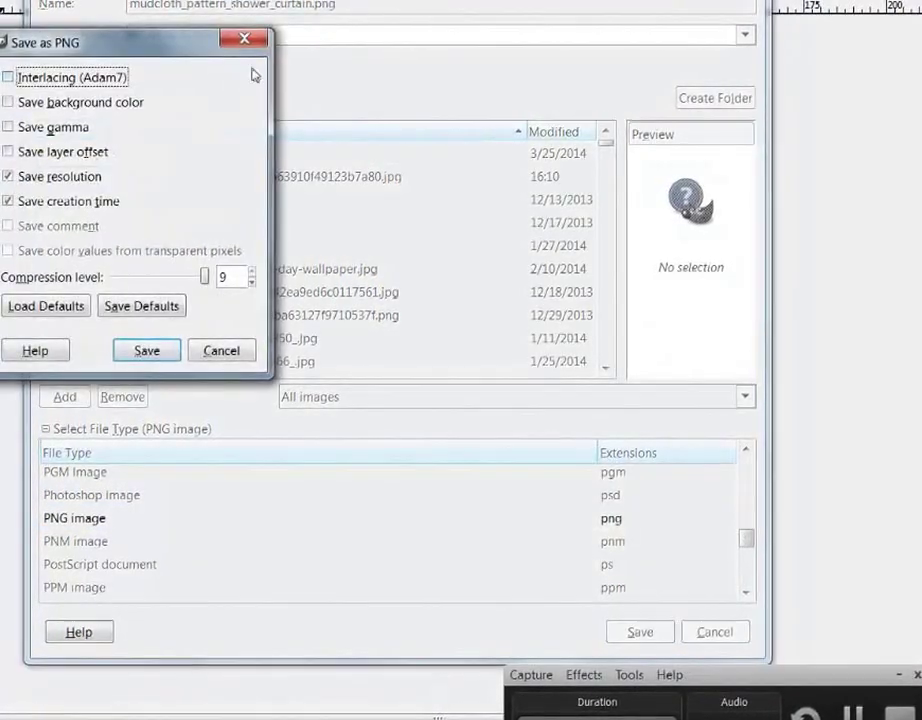
click(246, 41)
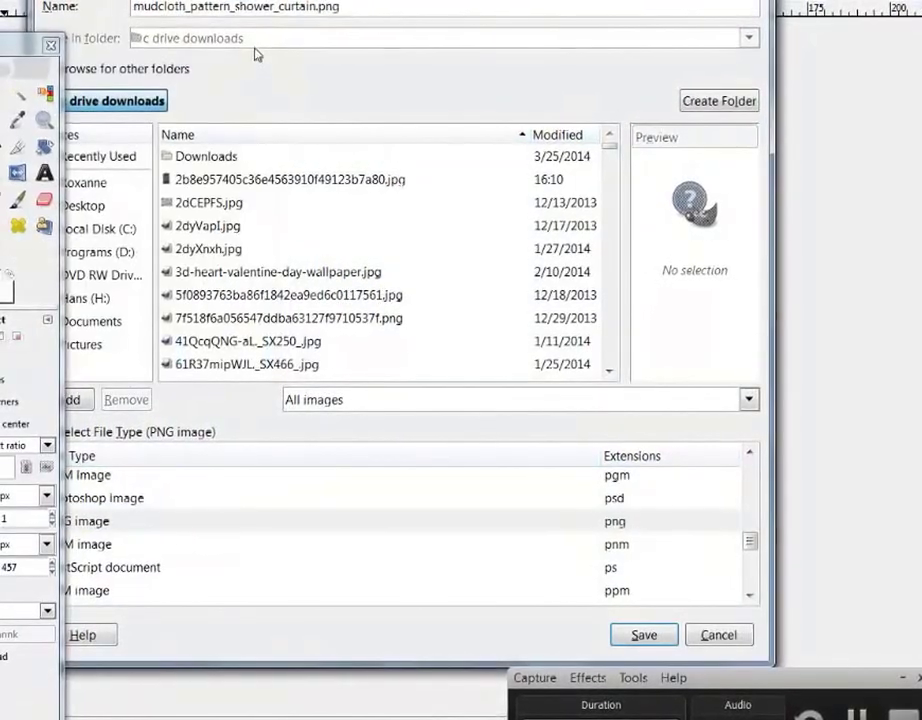
Save the PNG copy in the Tiles folder on the H: drive, accepting the PNG options.
drag(268, 1, 418, 24)
click(252, 325)
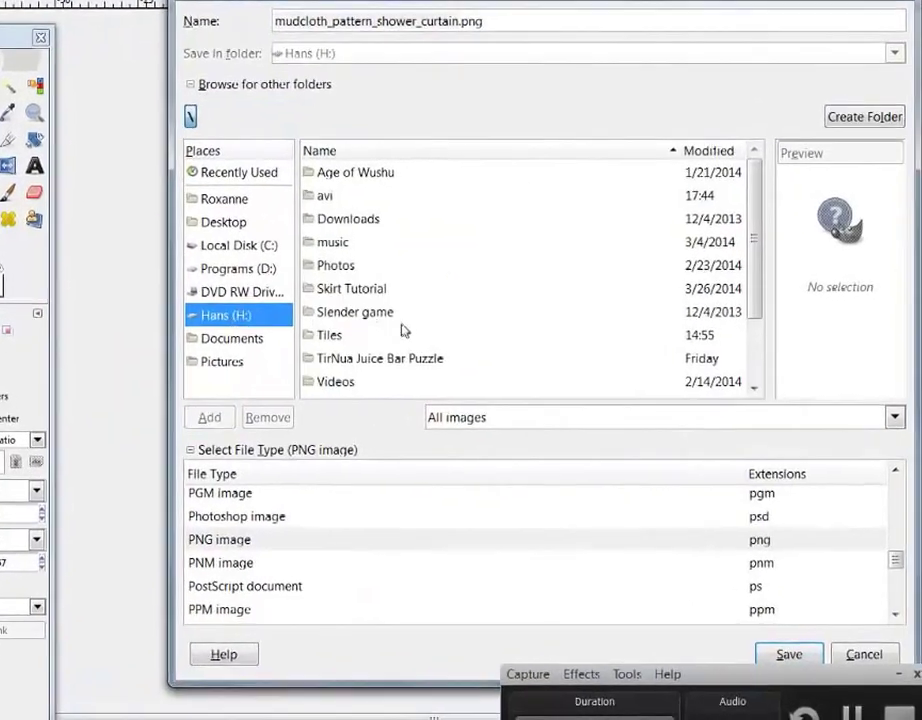
double_click(340, 342)
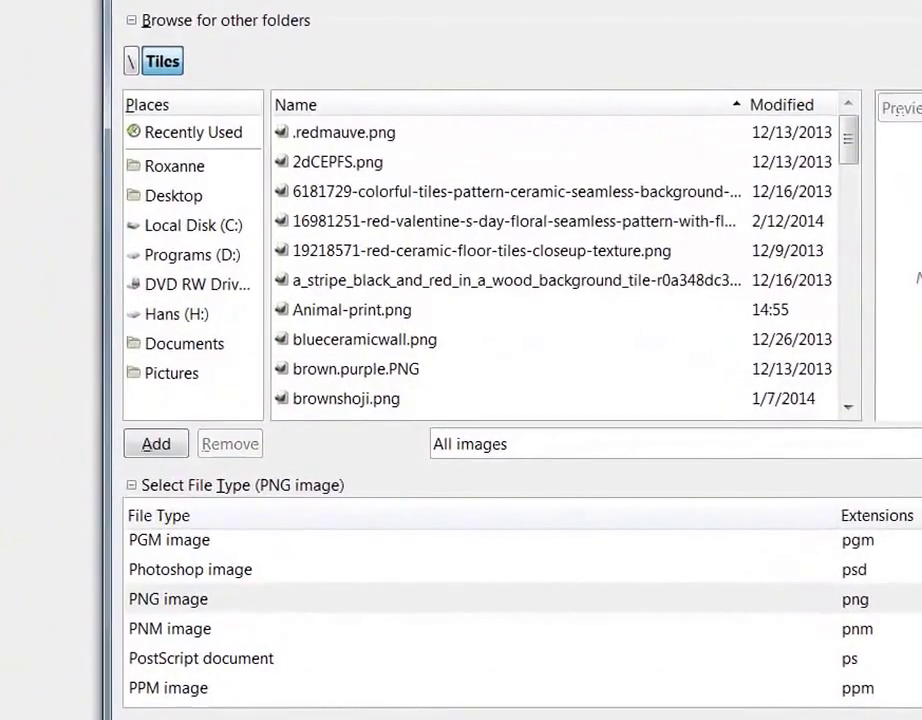
key(Return)
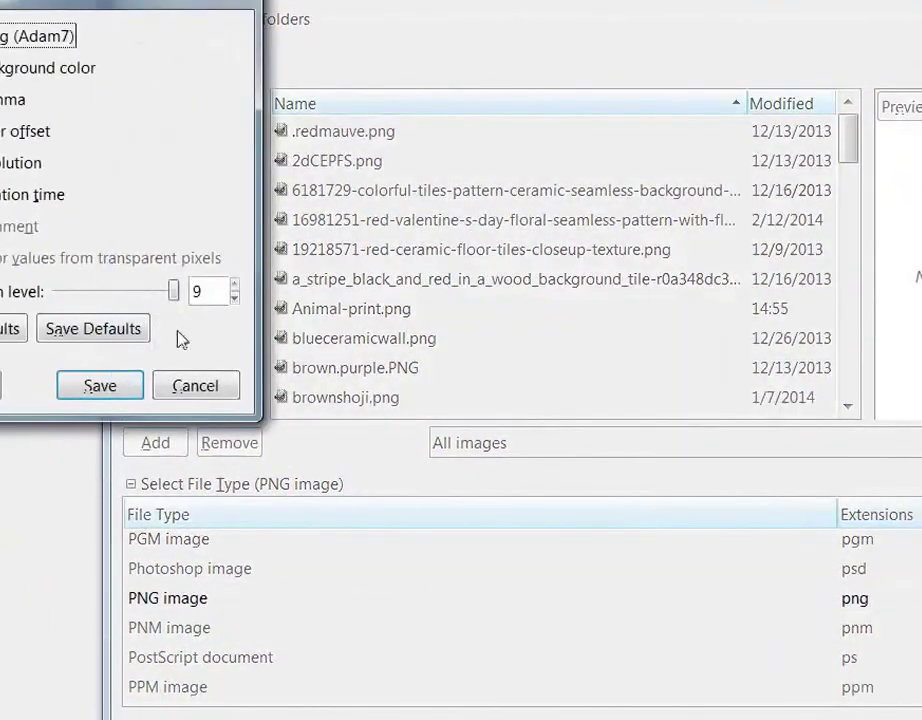
click(98, 386)
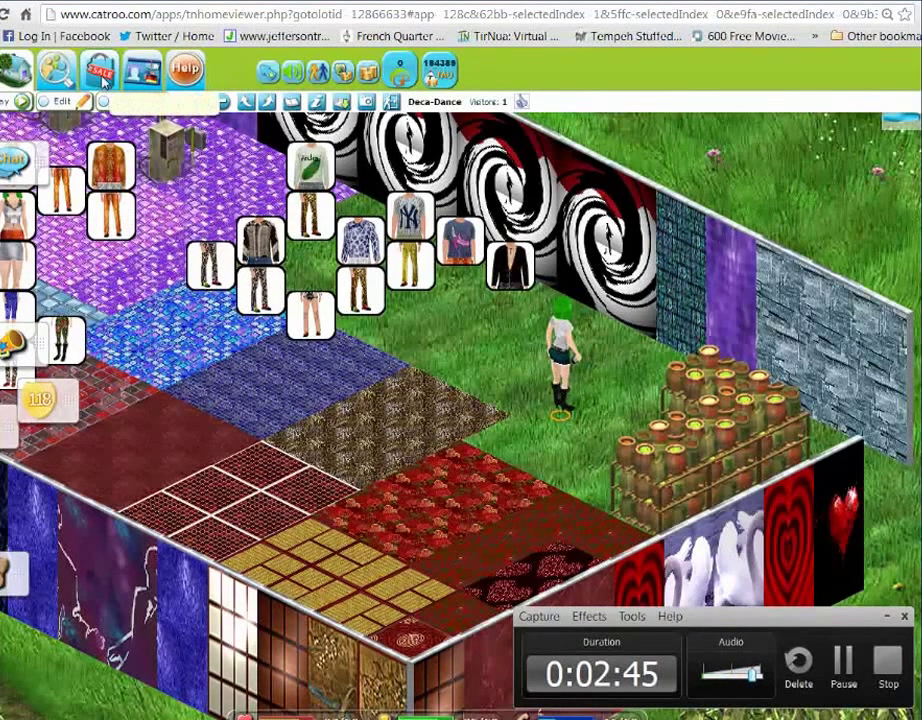
Switch to TirNua in the browser and open the store's custom content section for other items.
click(100, 72)
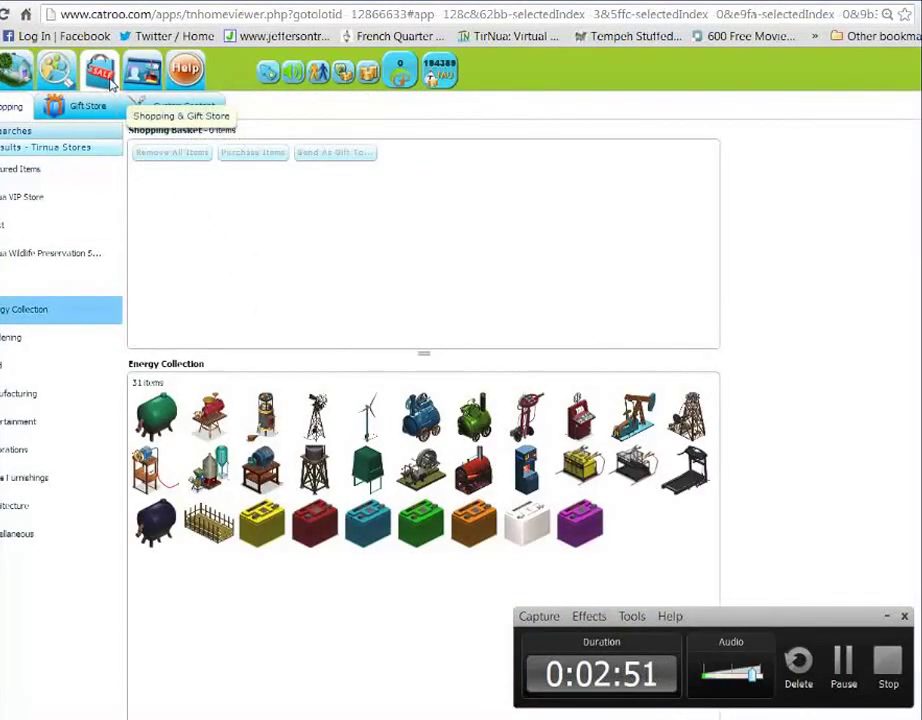
click(150, 110)
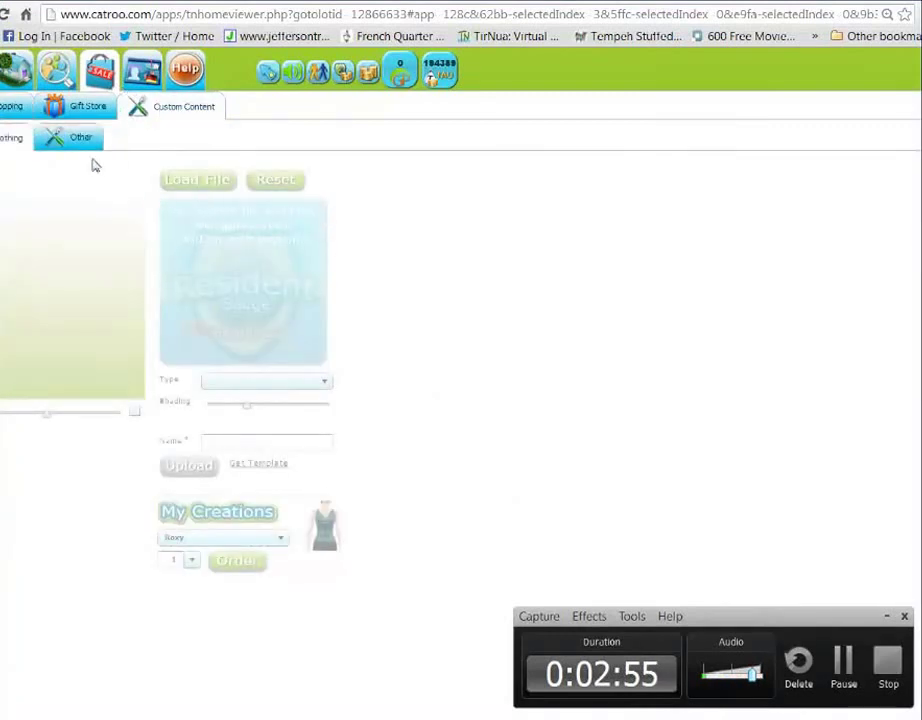
click(84, 142)
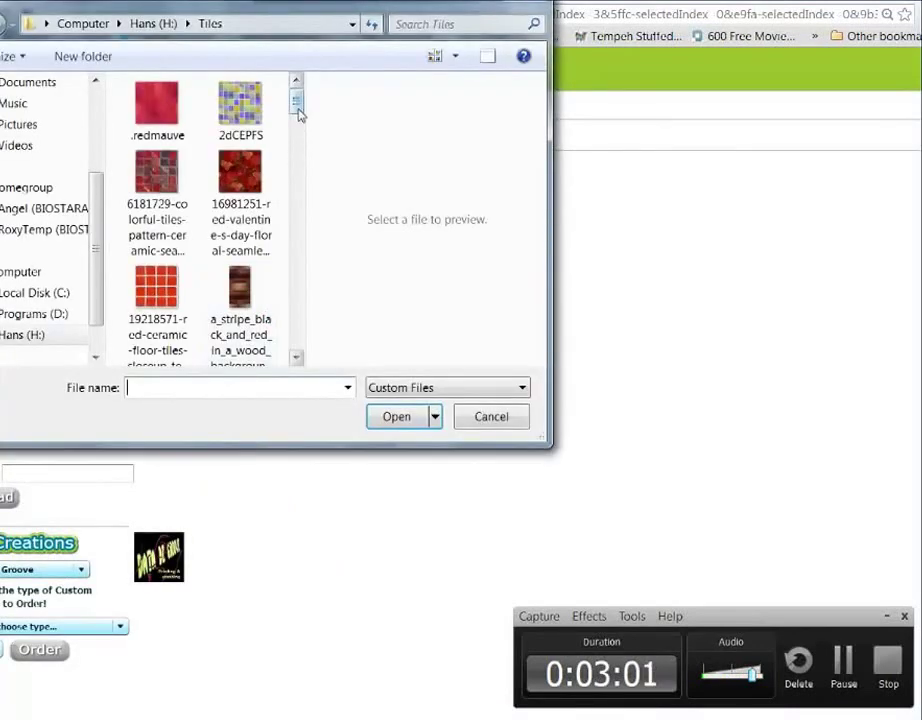
Load the mudcloth_pattern_shower_curtain image from the Tiles folder as the custom texture.
drag(298, 113, 298, 139)
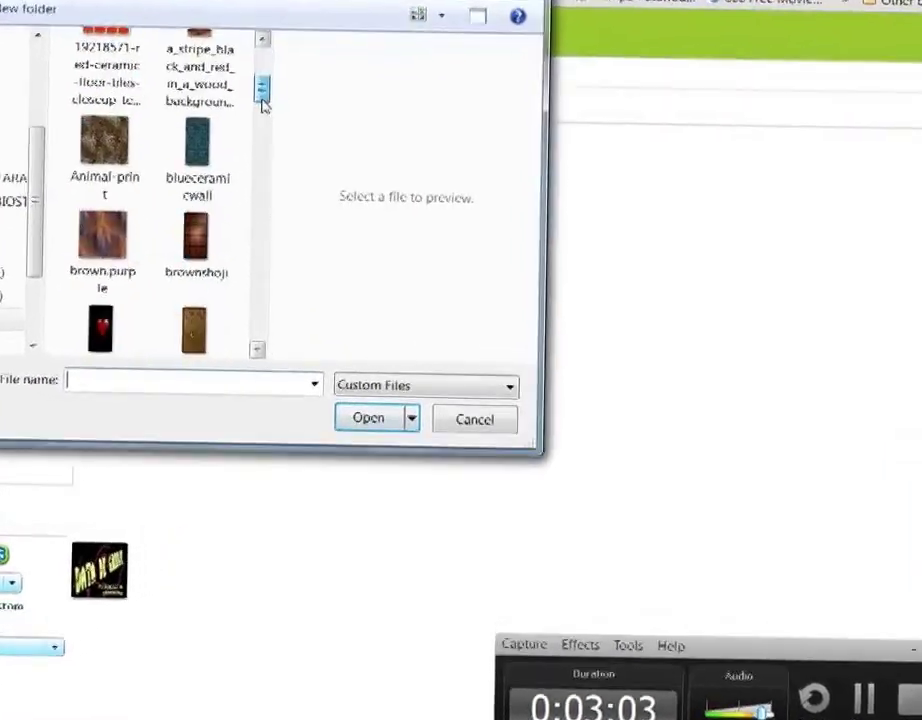
drag(252, 70, 234, 239)
drag(340, 306, 370, 228)
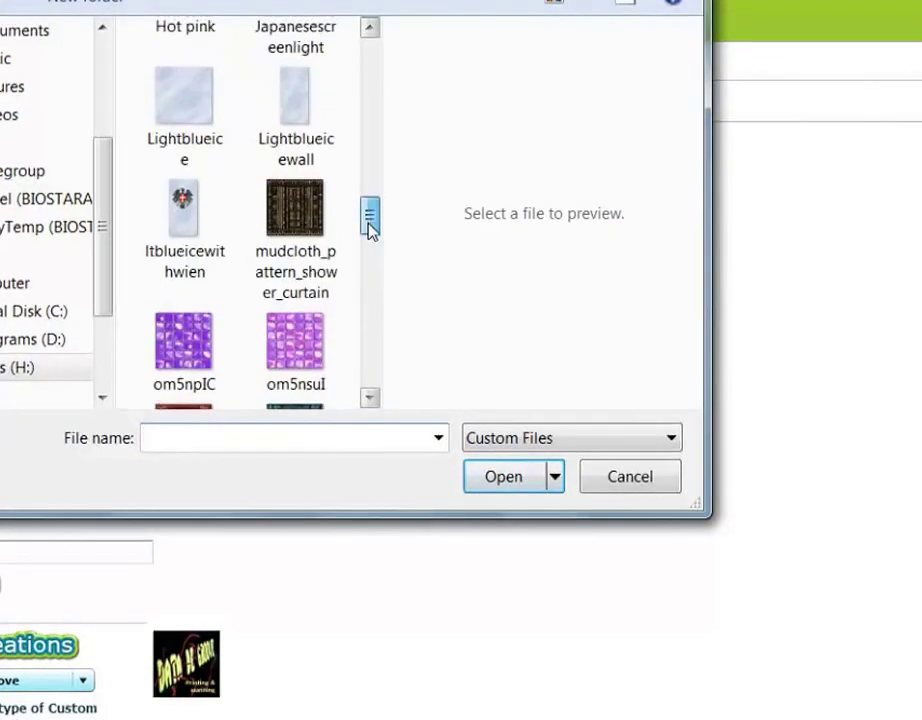
click(298, 216)
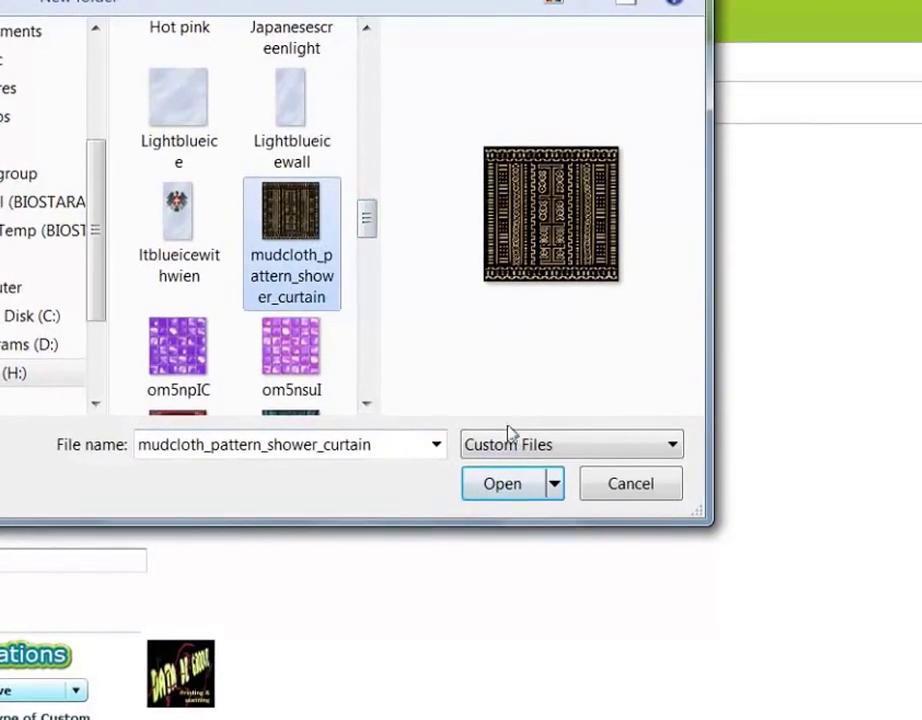
click(504, 487)
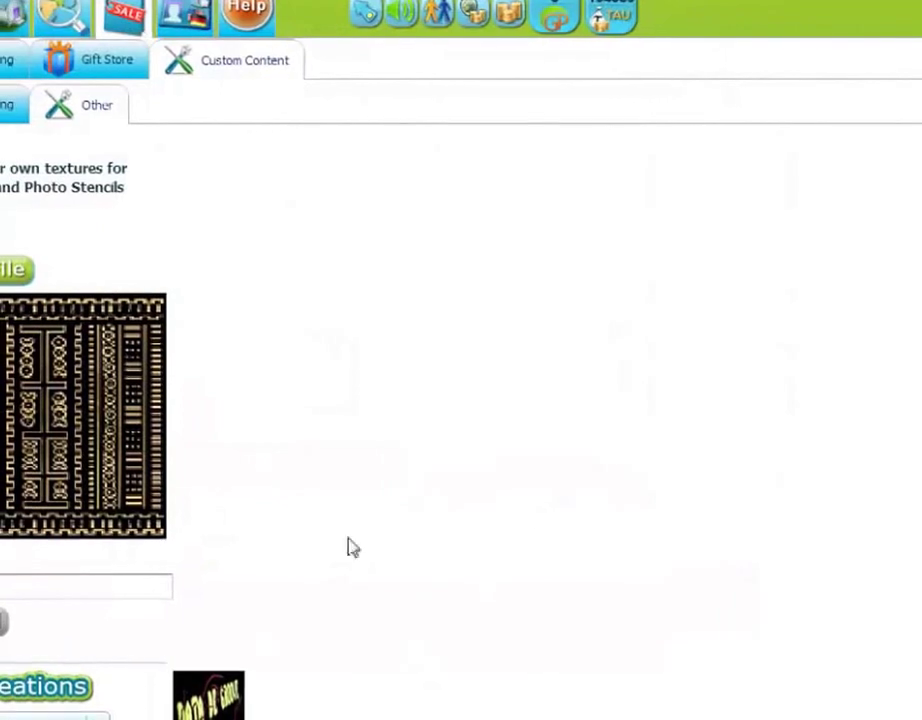
Name the custom texture Mudcloth, upload it, and complete its purchase.
click(36, 586)
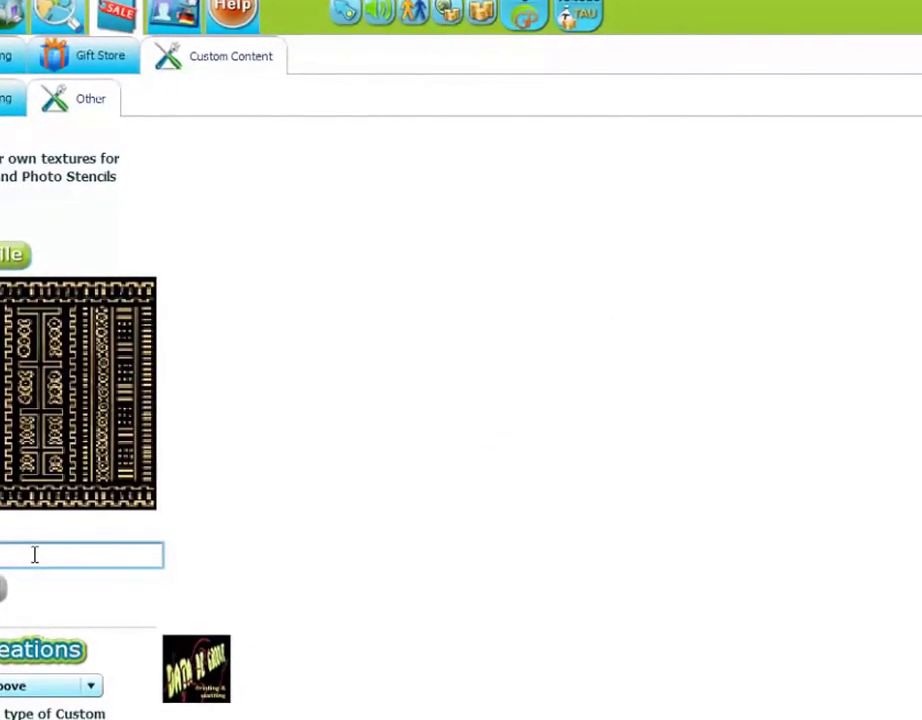
text(ud)
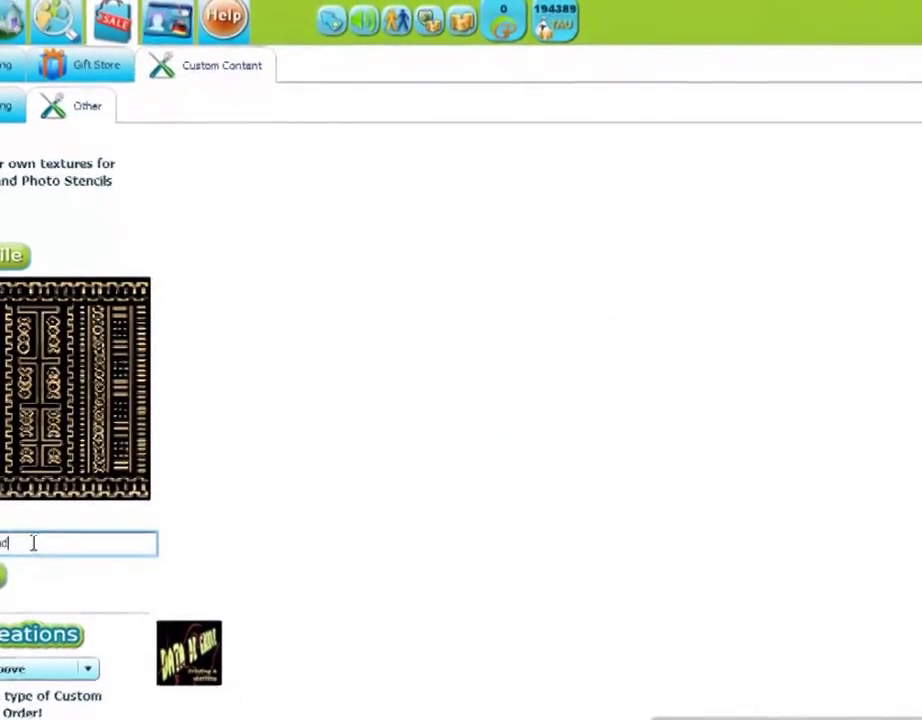
text(cloth)
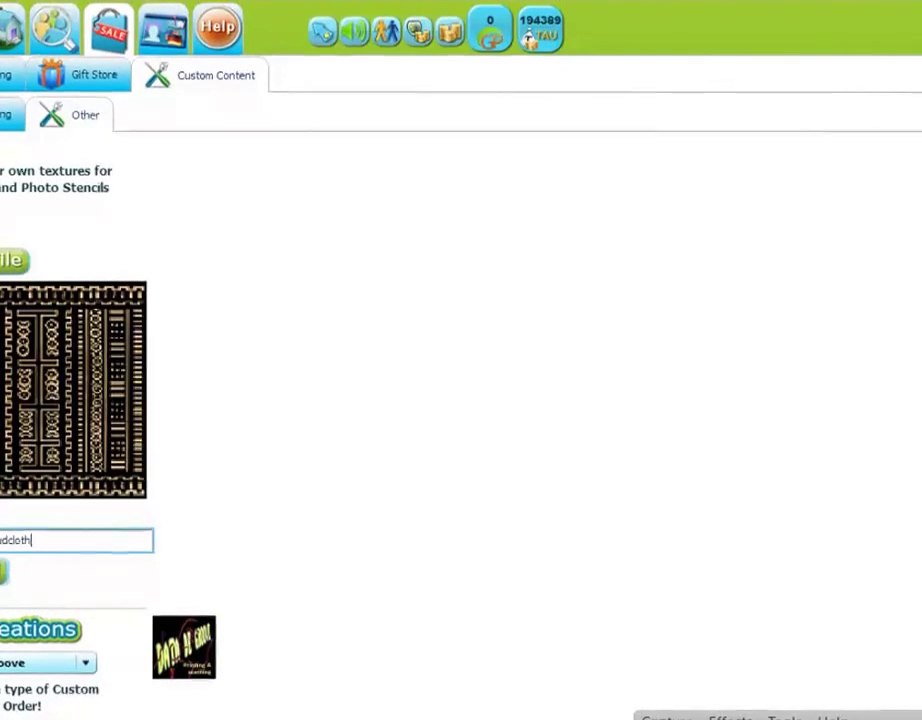
click(8, 571)
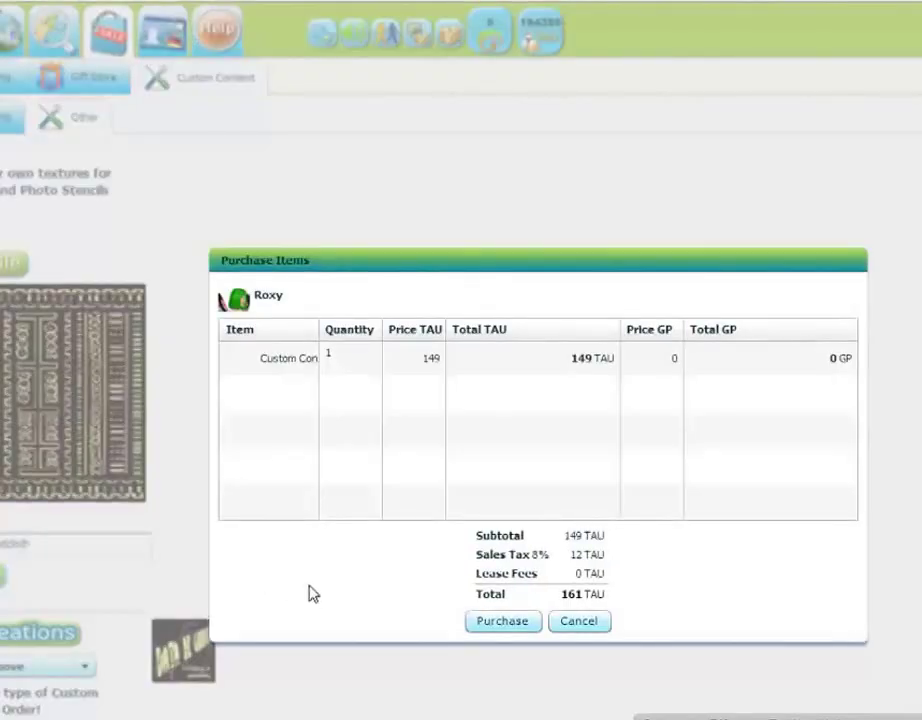
click(502, 621)
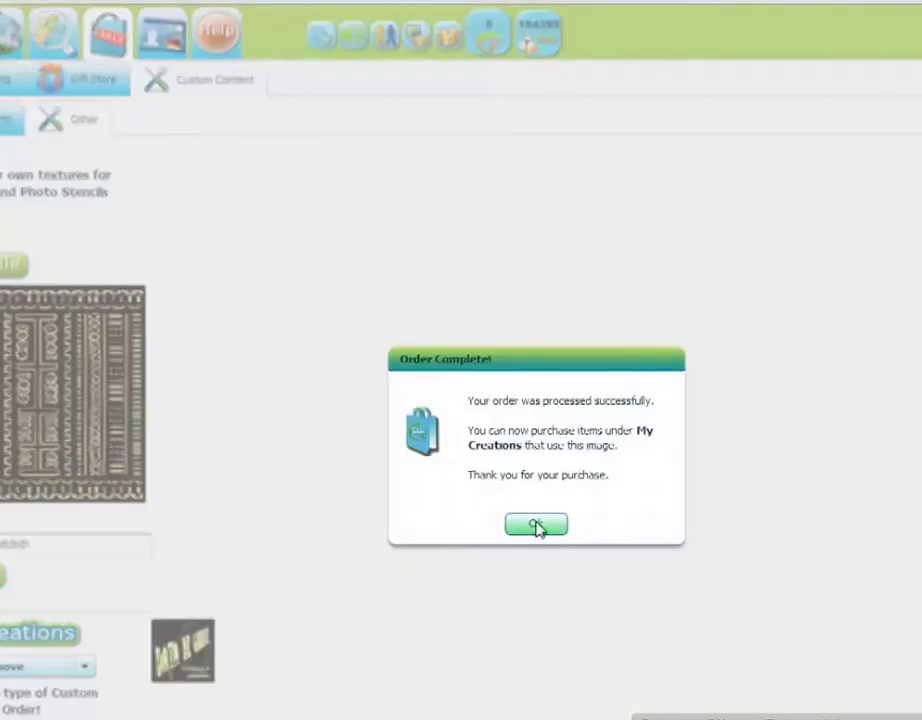
click(536, 525)
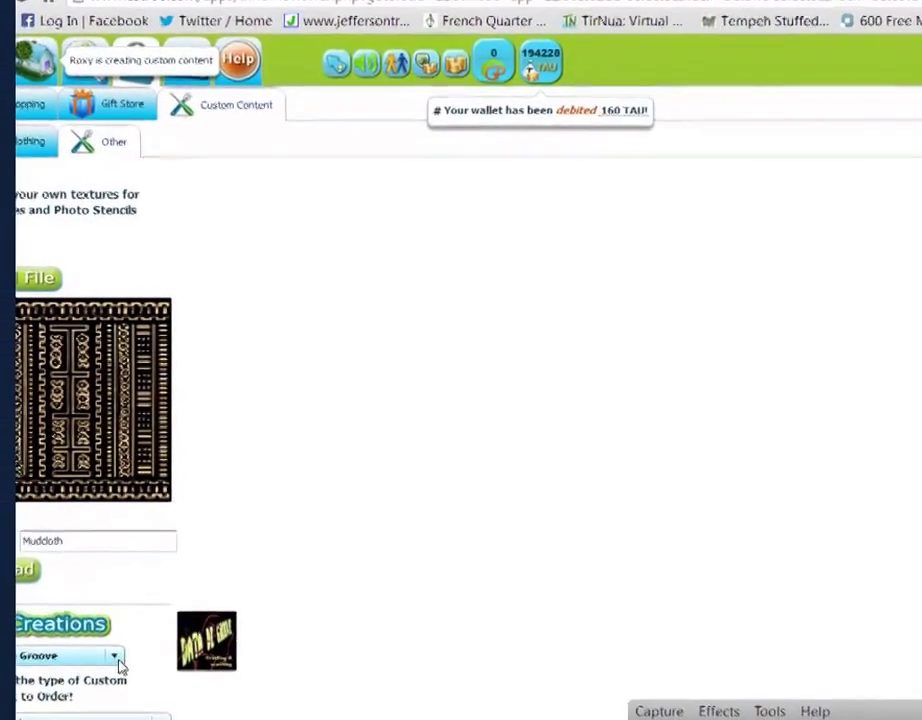
Reposition the browser window so the full My Creations list is reachable, and select Mudcloth from it.
click(117, 659)
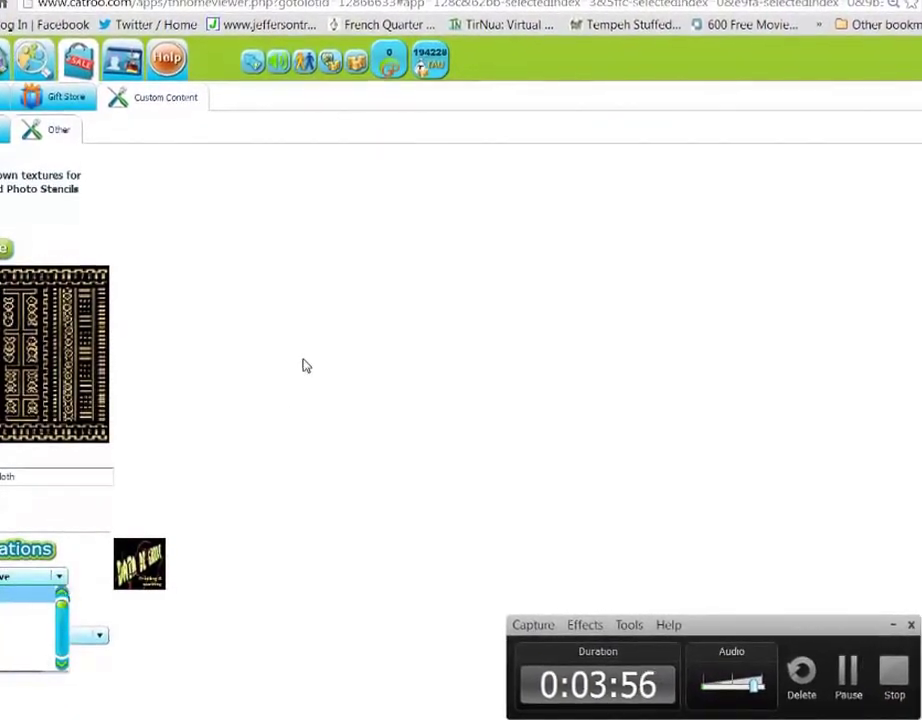
key(super+Down)
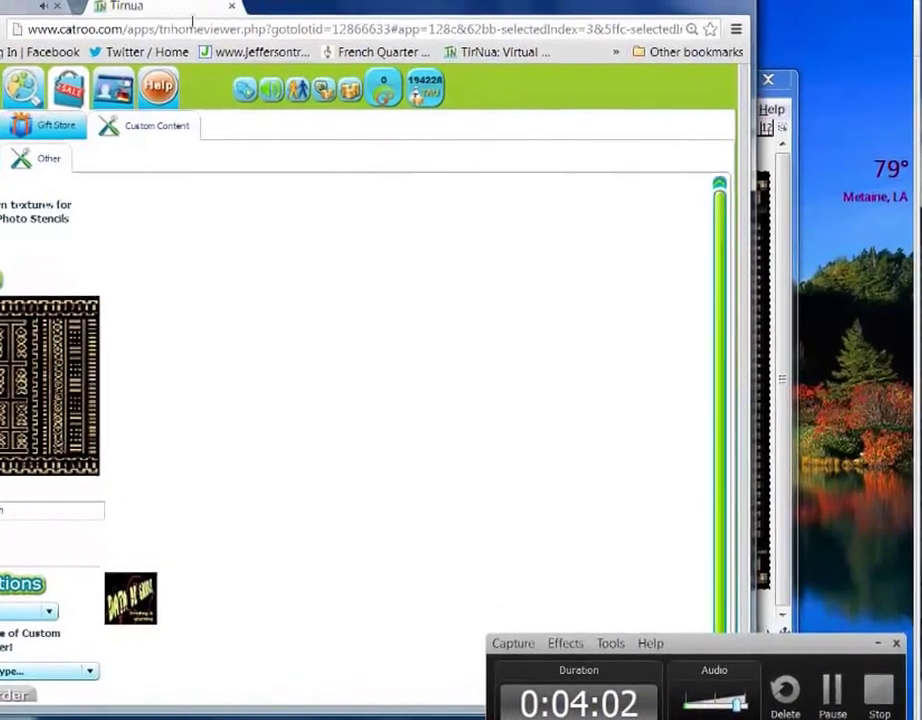
drag(476, 3, 530, 56)
click(137, 660)
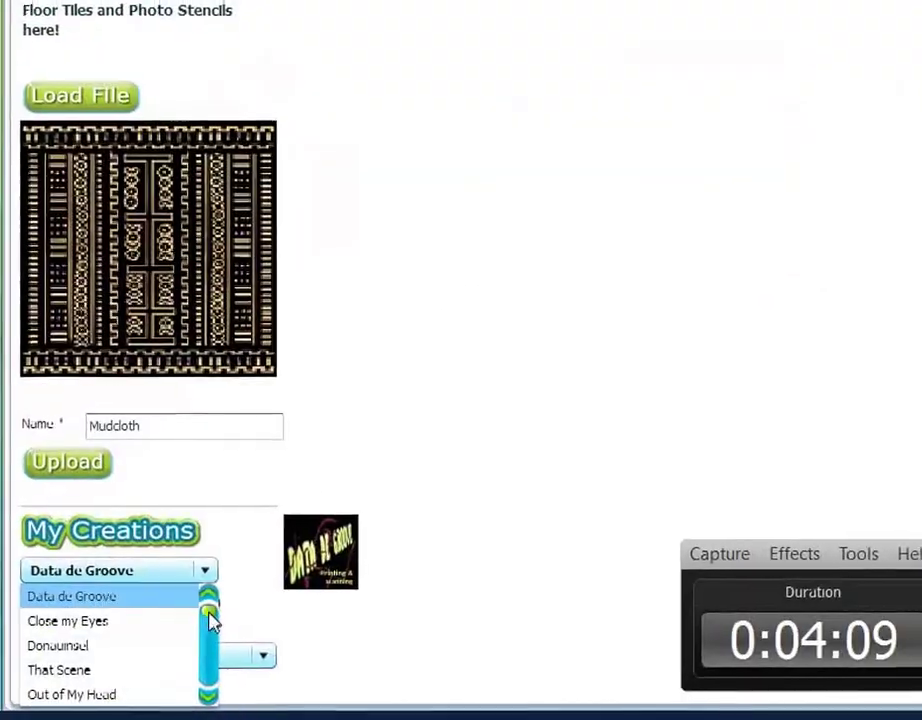
drag(209, 614, 204, 702)
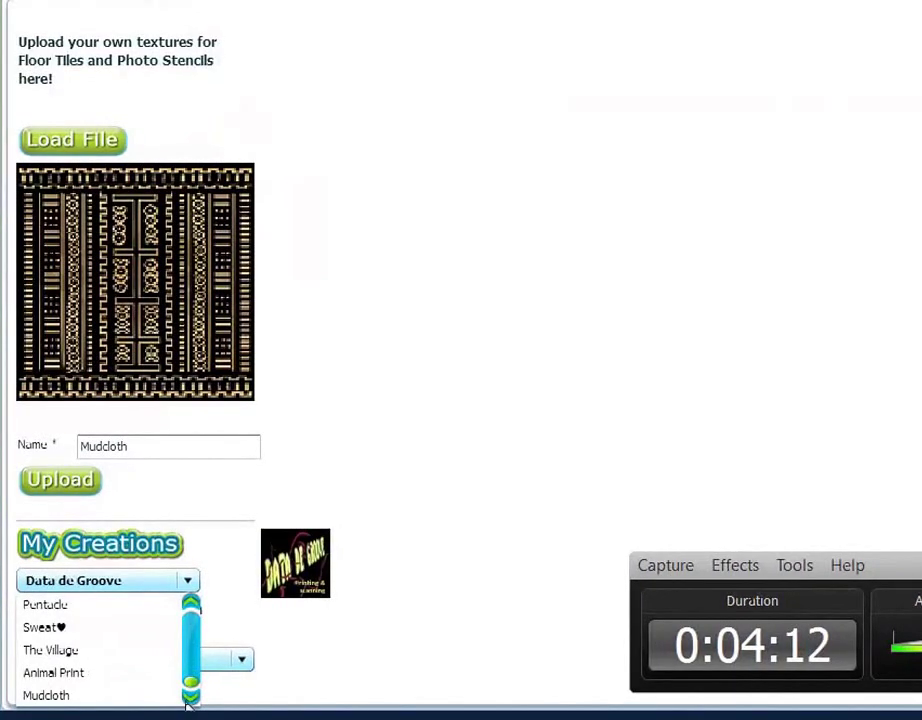
click(46, 652)
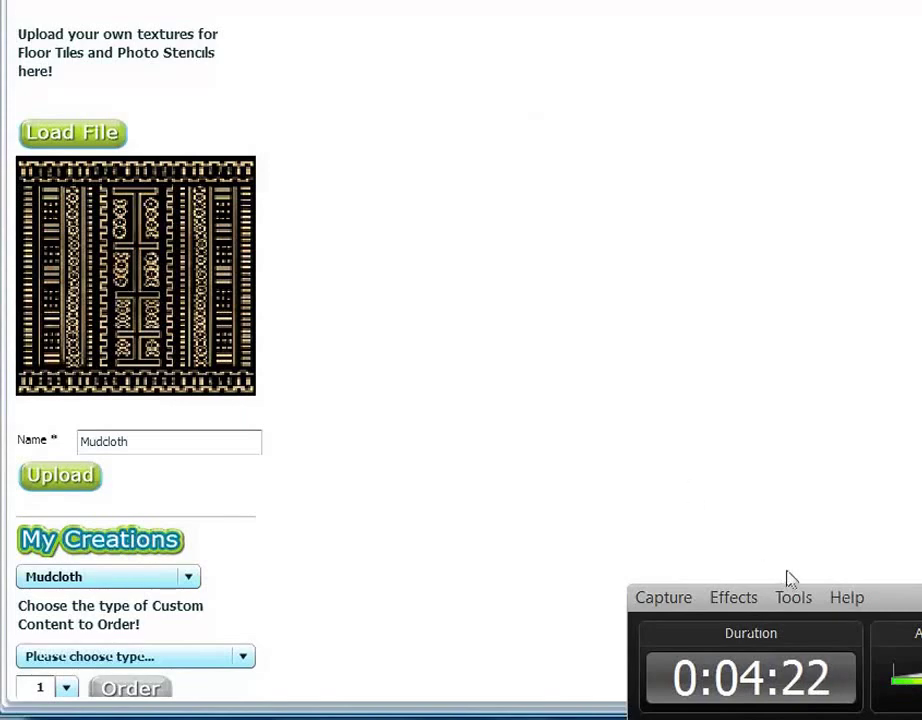
Order one Floor Tile made from the Mudcloth creation and complete its purchase.
drag(915, 597, 921, 0)
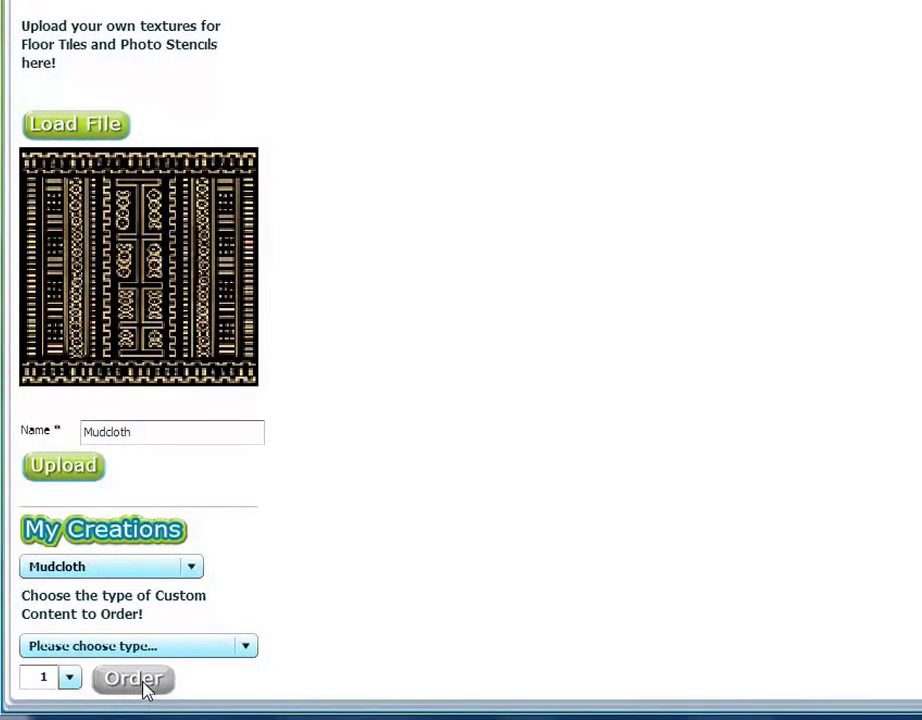
click(137, 646)
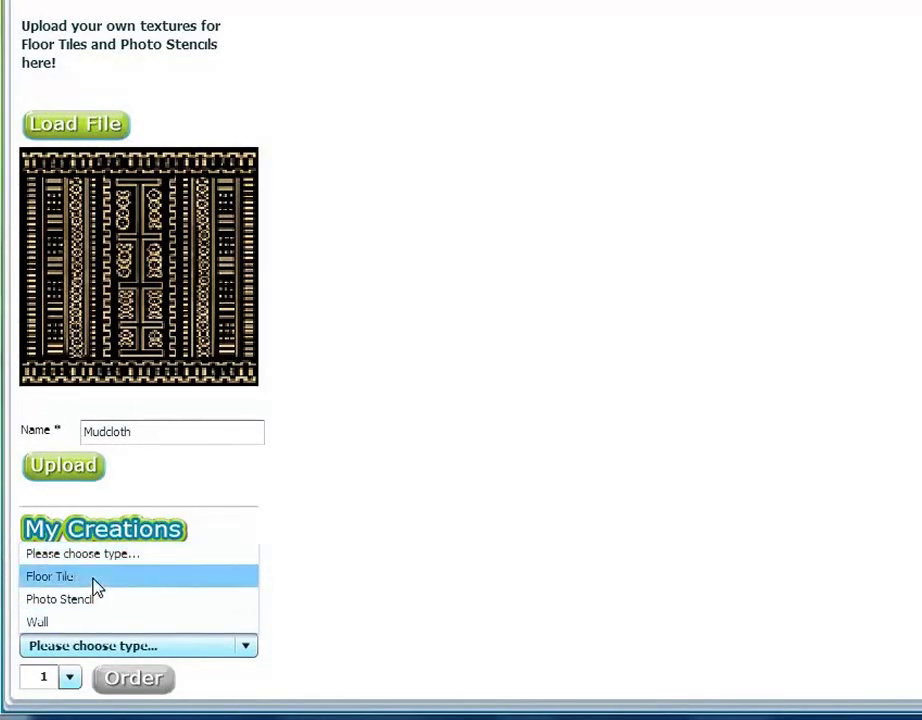
click(93, 580)
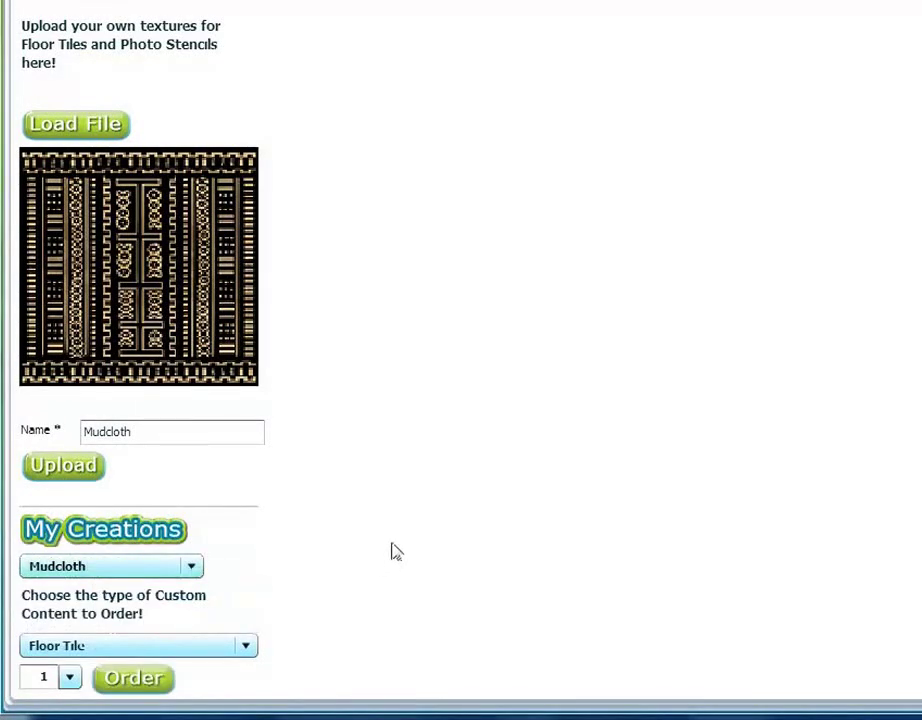
click(155, 690)
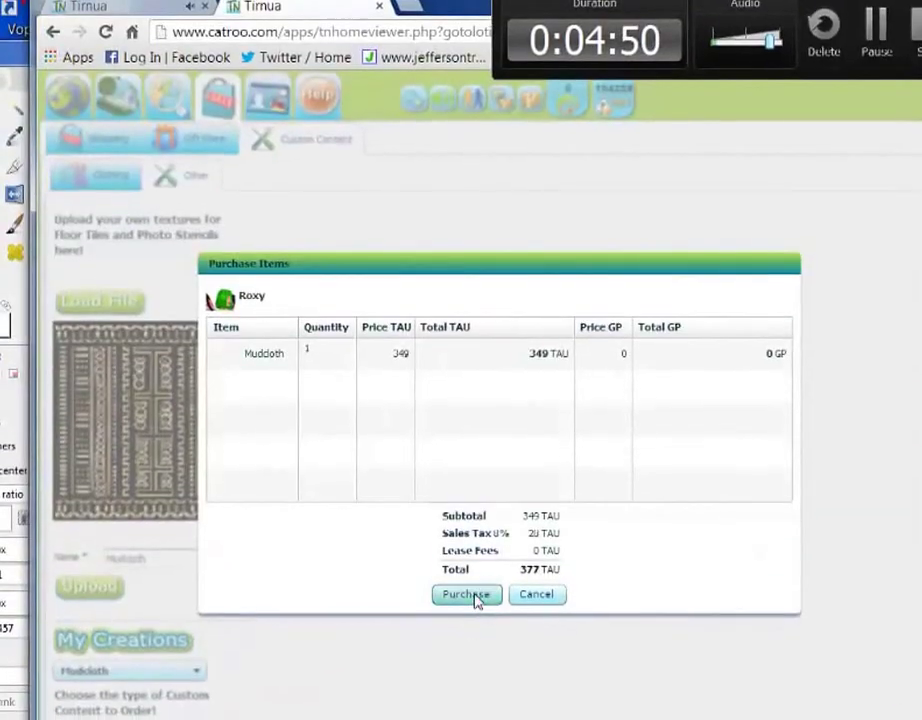
click(547, 445)
click(497, 497)
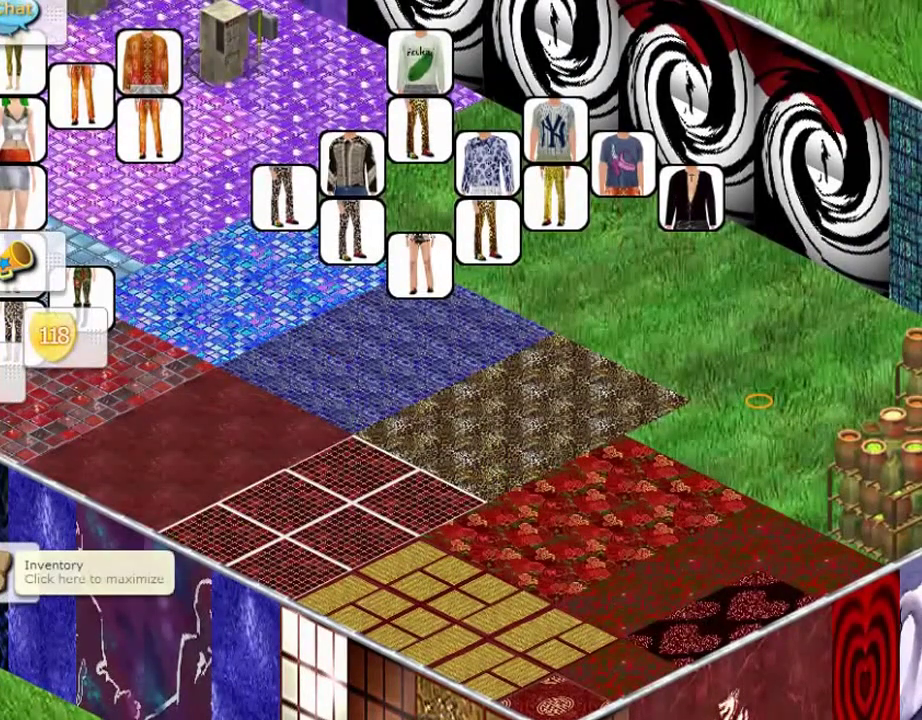
Open the inventory in the room, move it fully into view, and show its floor and wall building items.
click(6, 572)
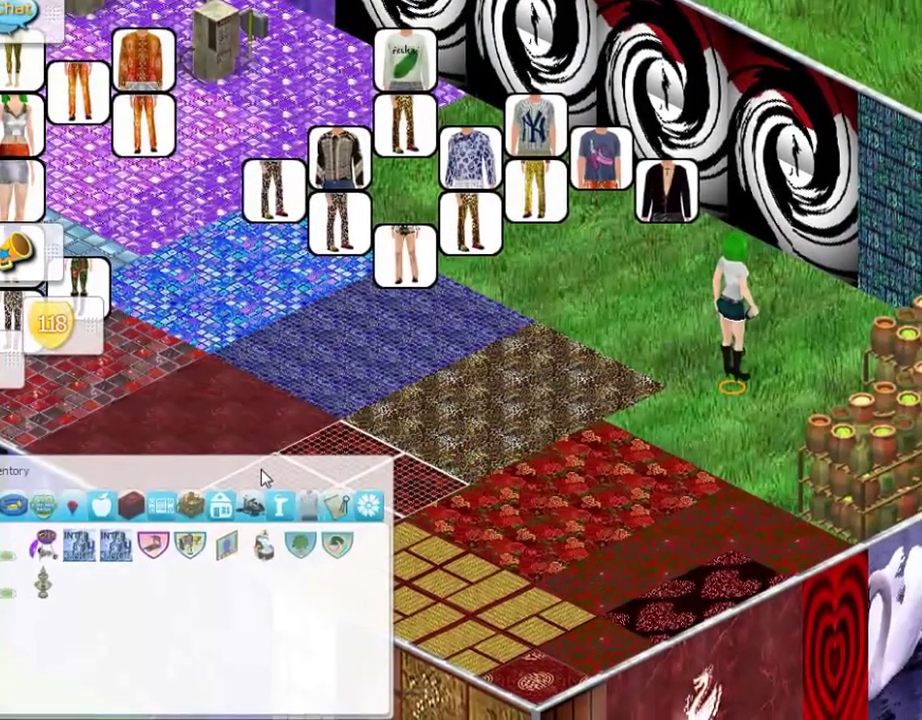
drag(265, 478, 412, 474)
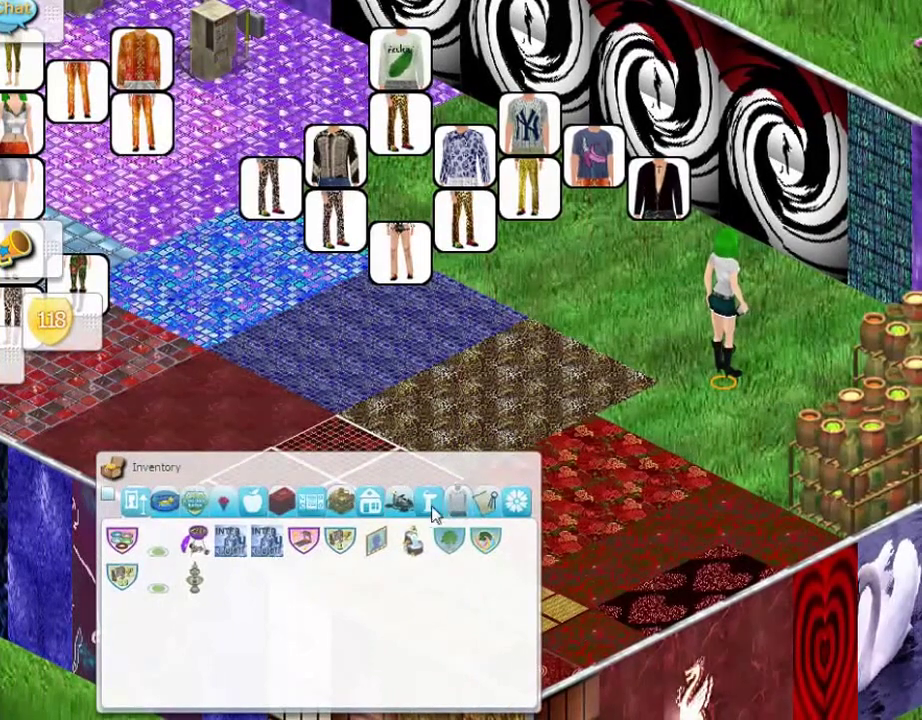
click(16, 16)
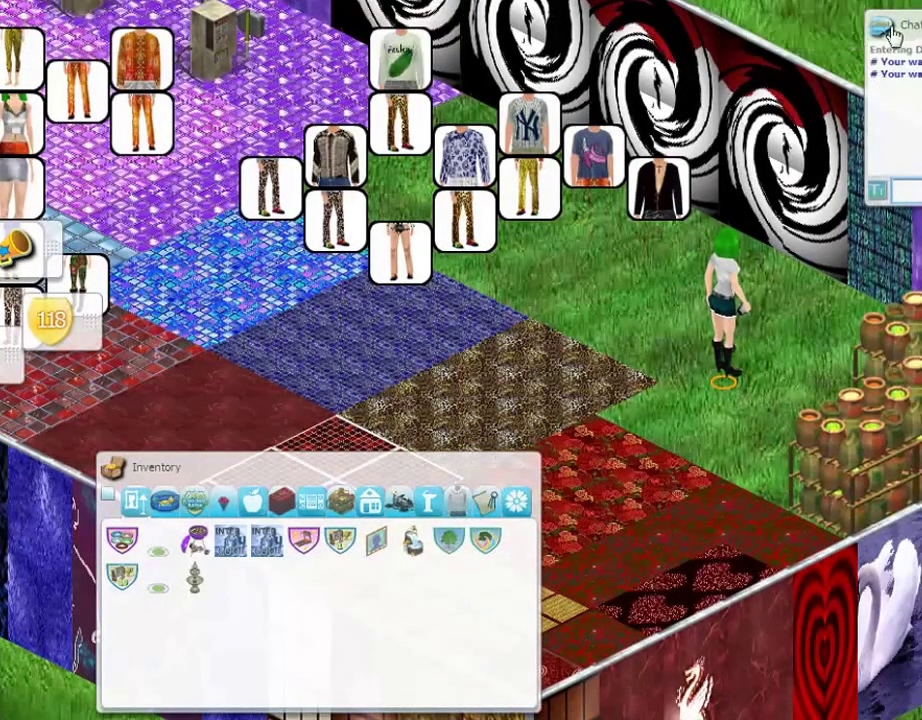
click(891, 32)
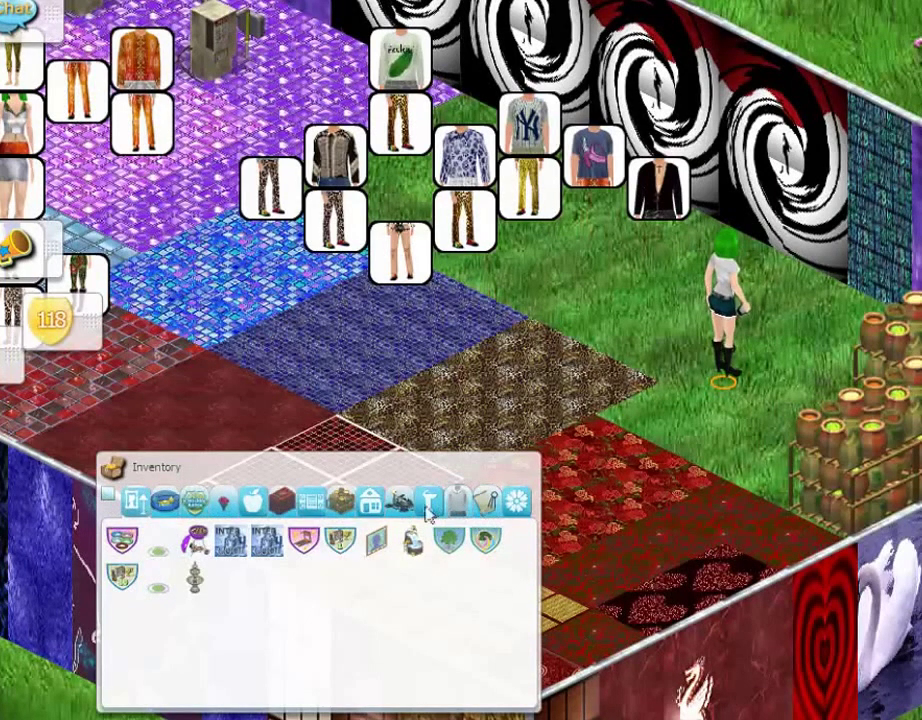
click(376, 510)
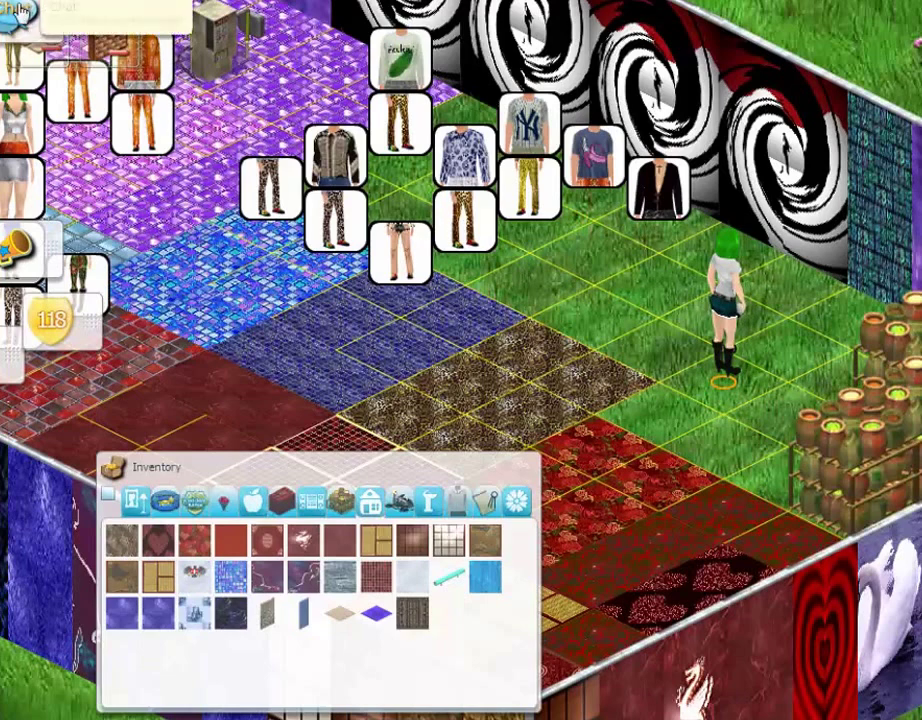
Start adding floor tiles from the inventory and mark out the grass area around the avatar for them.
click(6, 33)
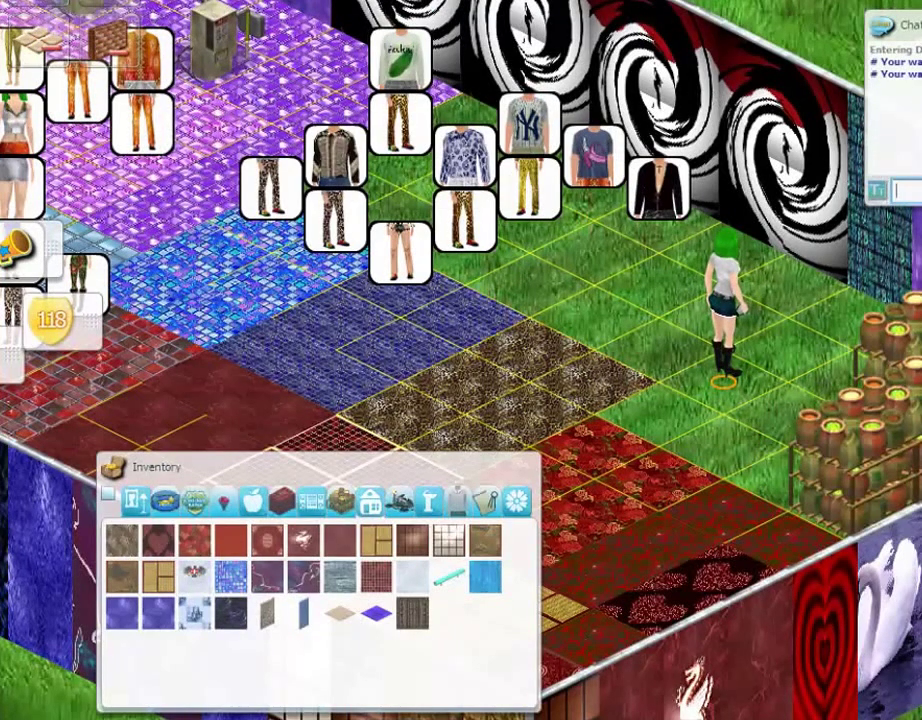
click(40, 38)
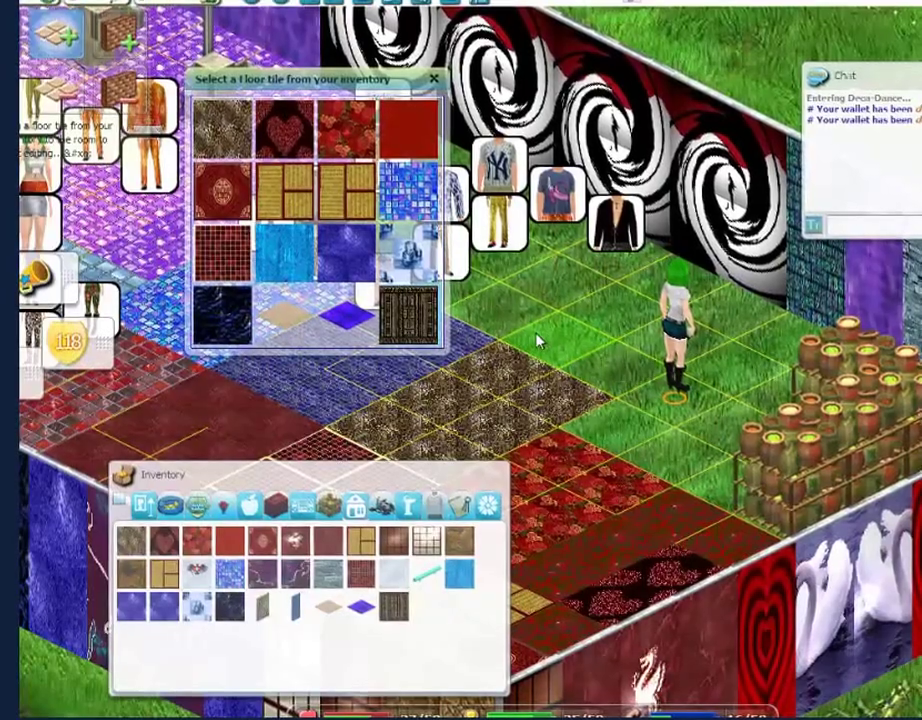
drag(537, 340, 743, 313)
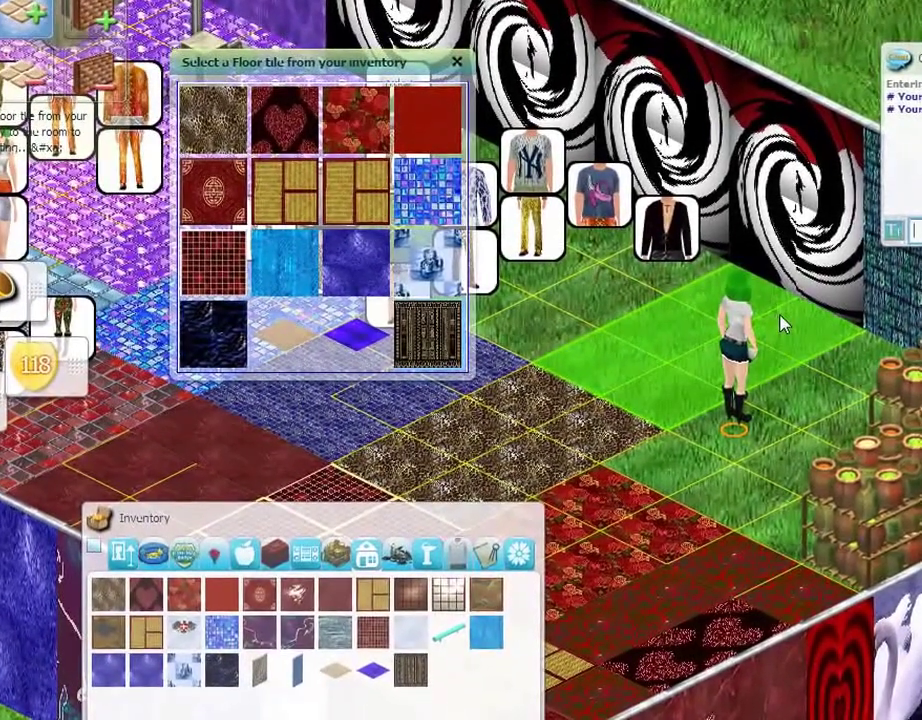